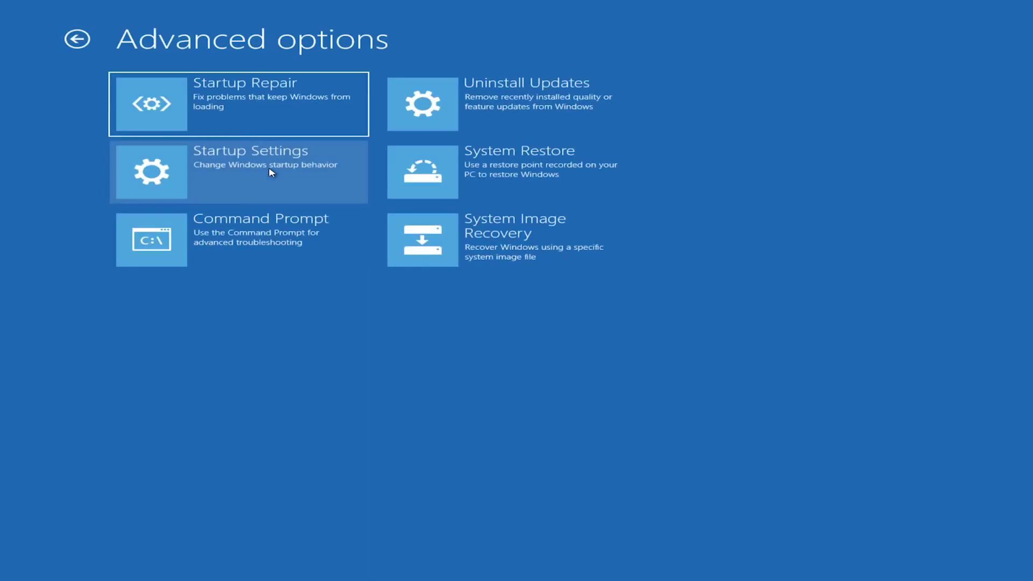
Step: Launch System Restore and submit the account password to reach its wizard
left_click(546, 171)
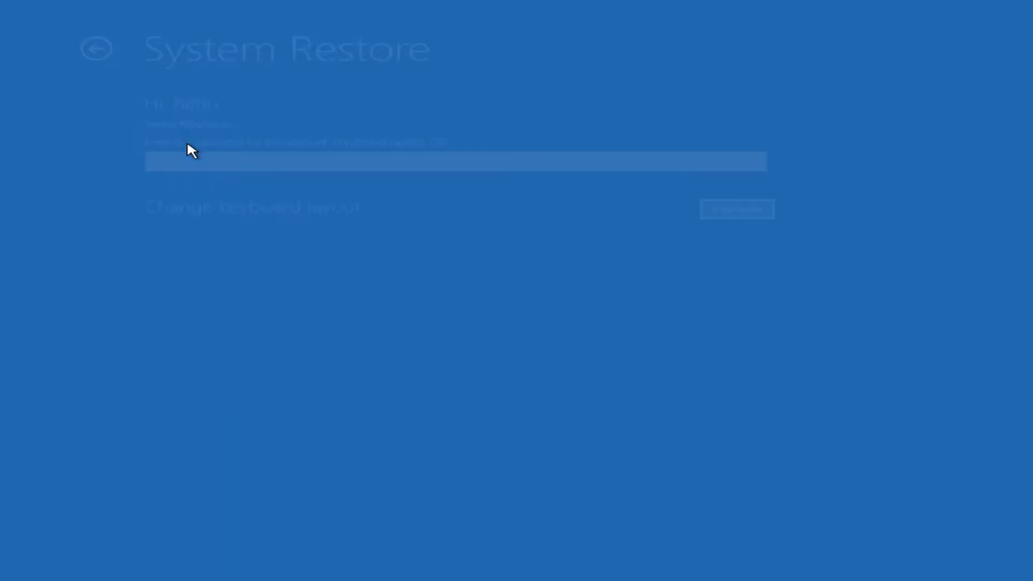
type("•••••••")
key("Return")
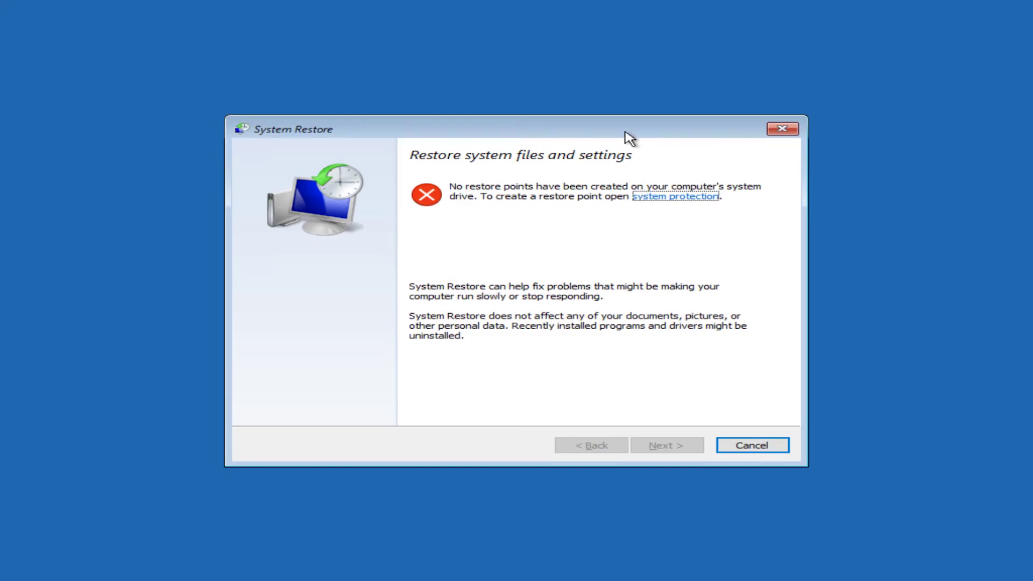
Step: Cancel the System Restore wizard without restoring anything
left_click(759, 442)
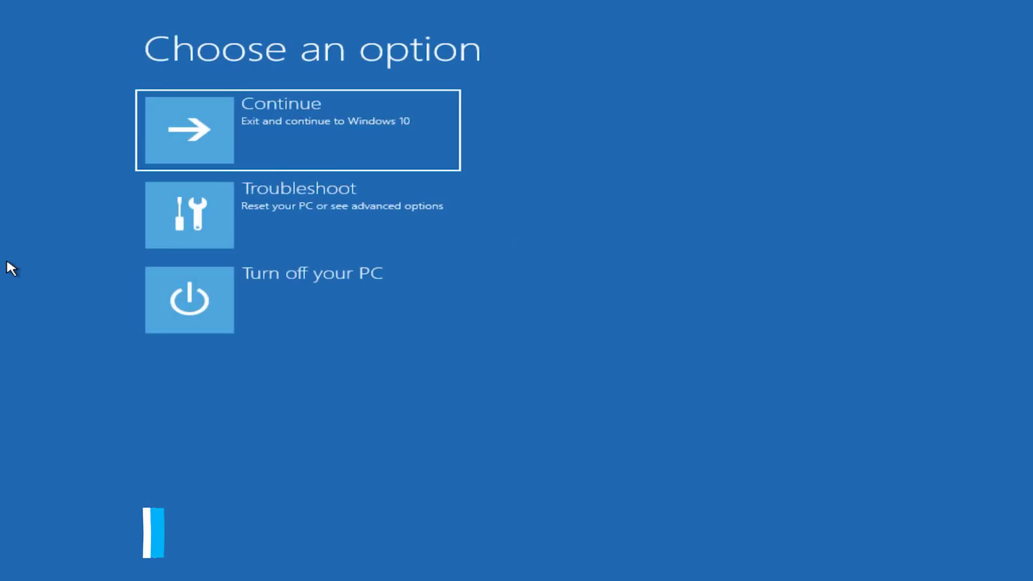